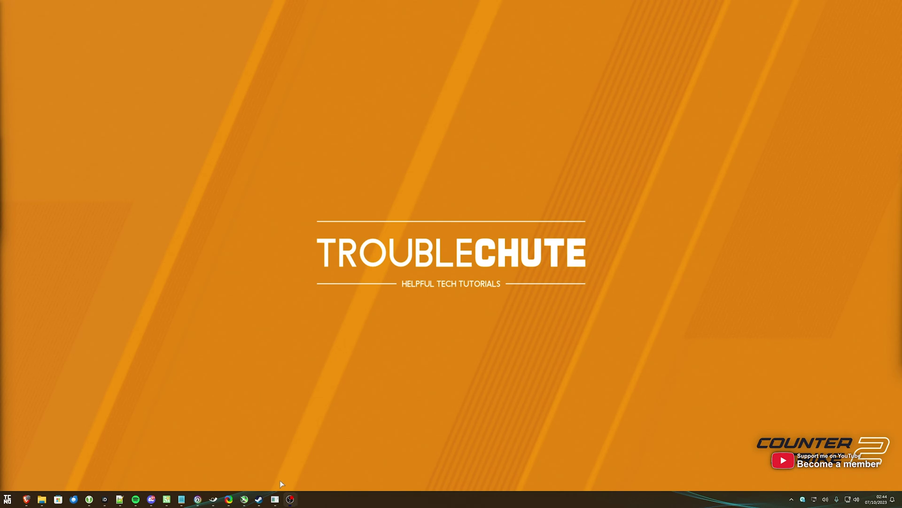
- Switch to Steam and view the Installed Files section of Counter-Strike 2's properties
left_click(259, 499)
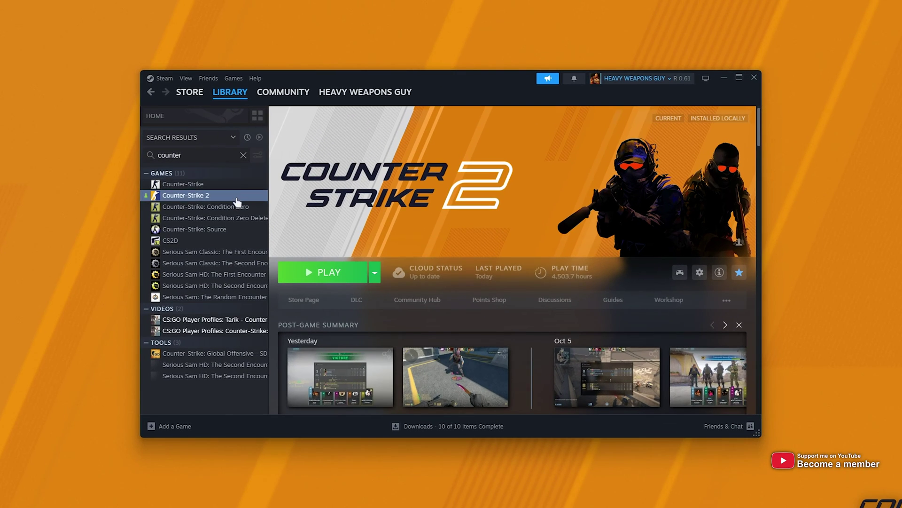
right_click(291, 182)
left_click(295, 290)
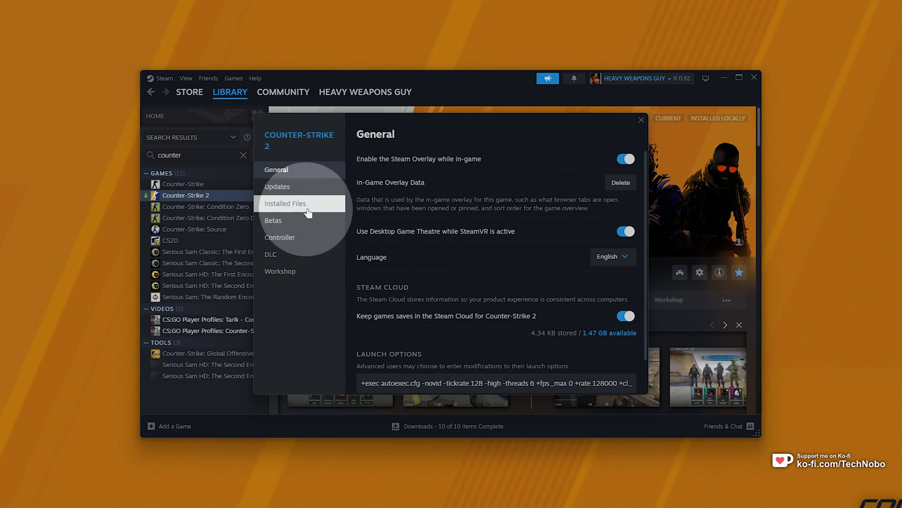
left_click(308, 213)
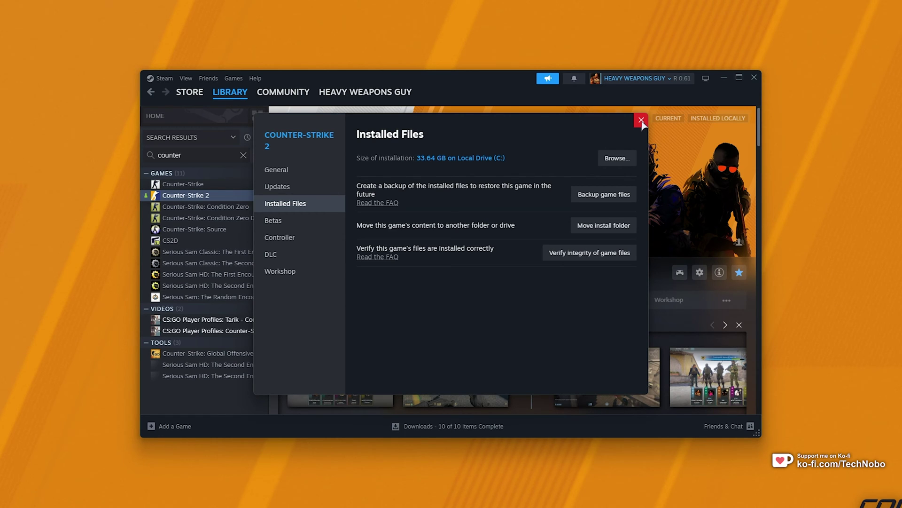
left_click(642, 120)
- Browse Counter-Strike 2's local files and go to the game\bin\win64 folder
right_click(222, 195)
mouse_move(272, 270)
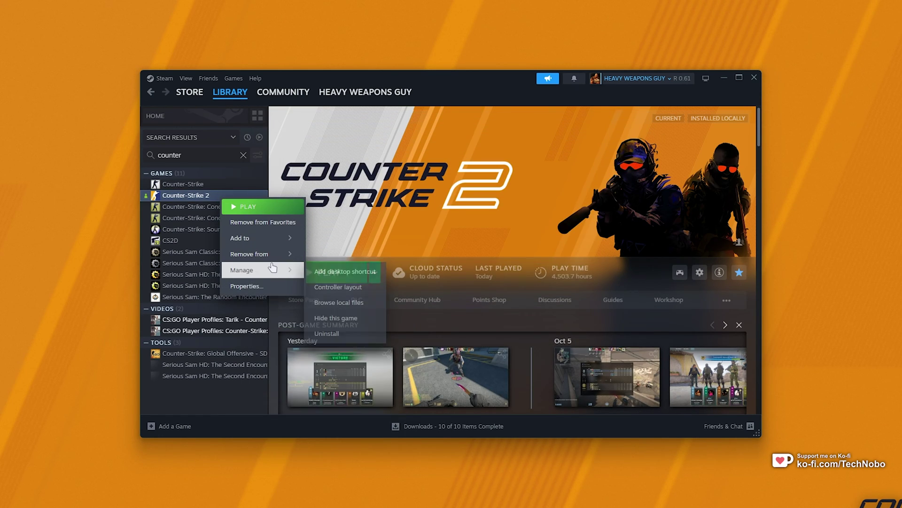
left_click(352, 305)
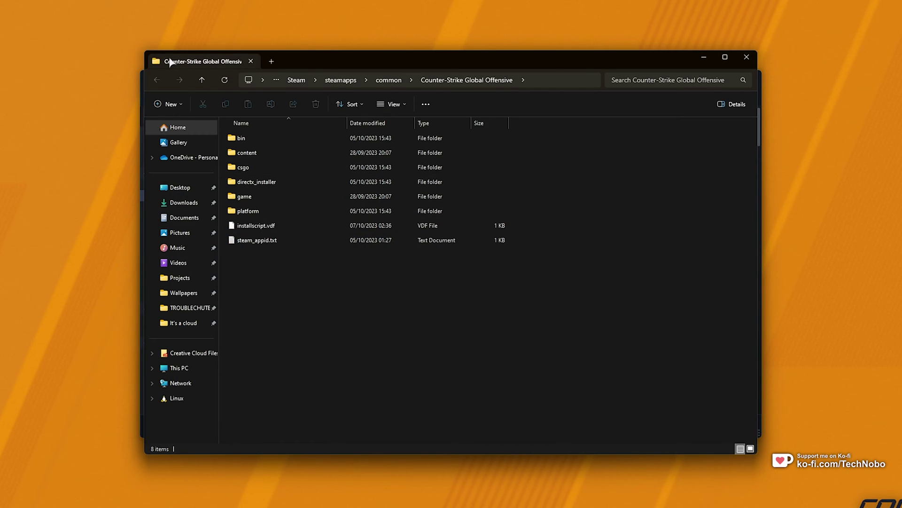
left_click_drag(145, 50, 165, 112)
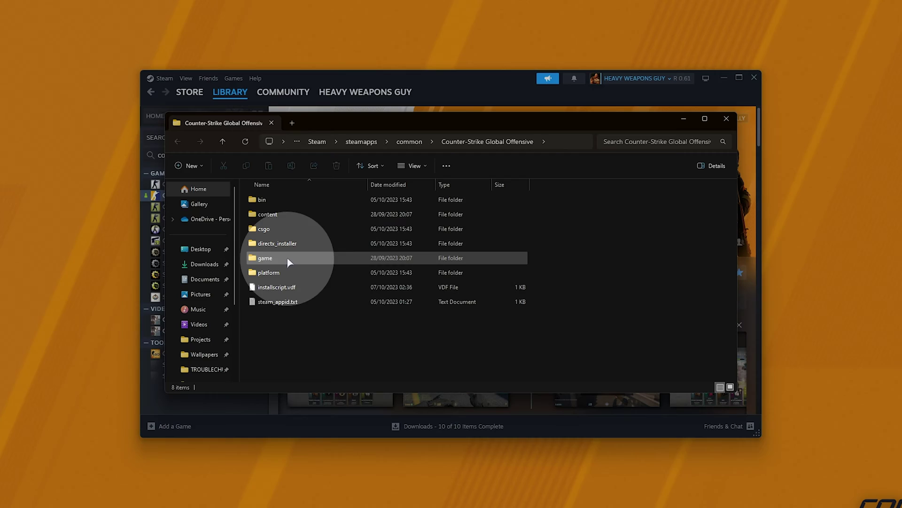
double_click(288, 260)
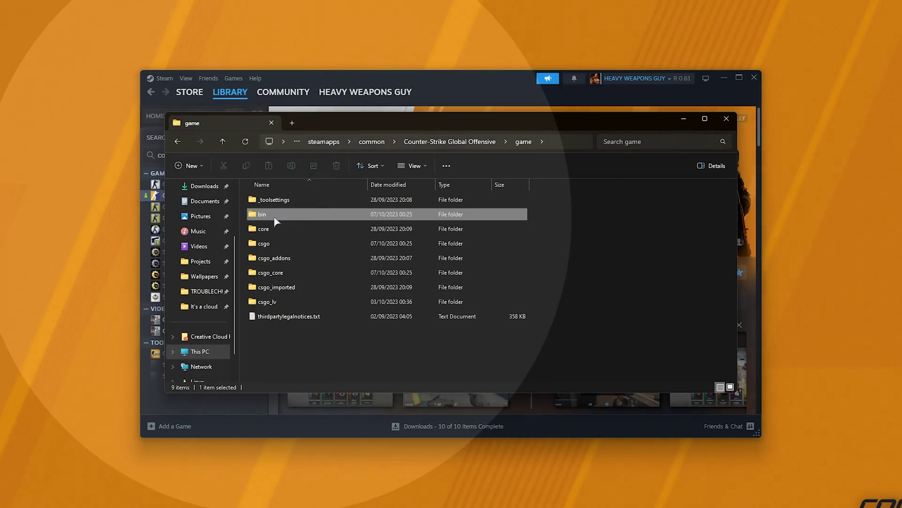
double_click(274, 214)
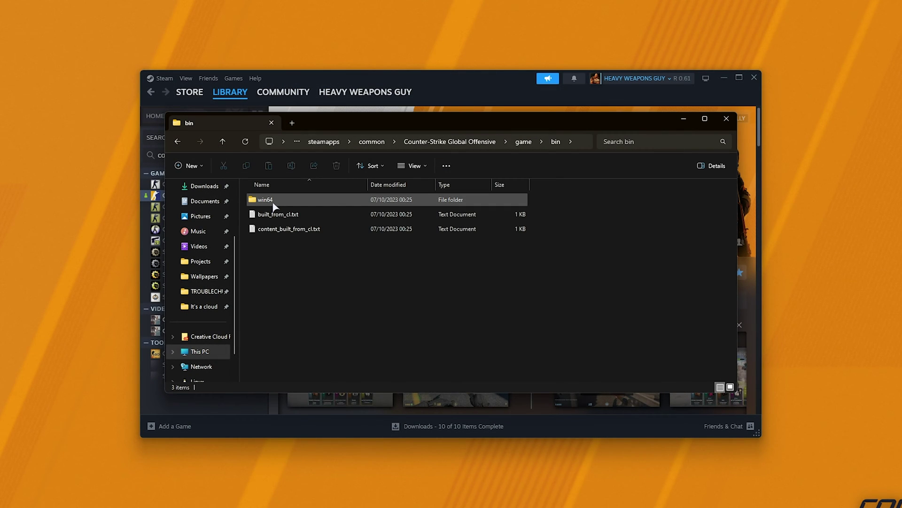
double_click(273, 202)
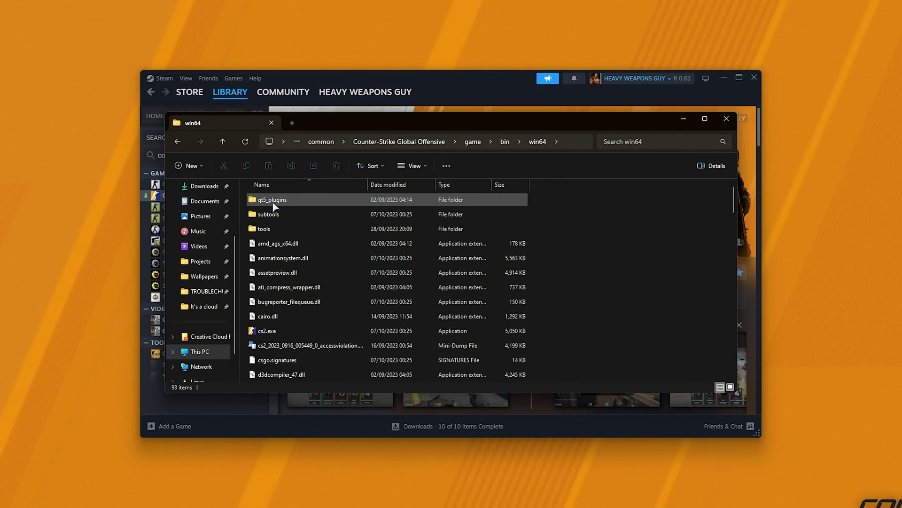
- Enable "Run this program as an administrator" in the compatibility settings of cs2.exe and close the folder window
left_click(291, 331)
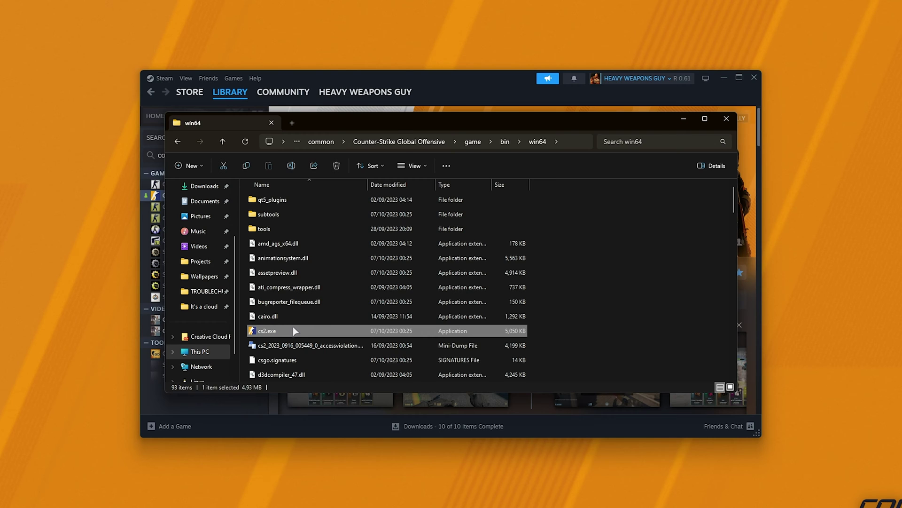
right_click(295, 330)
left_click(348, 320)
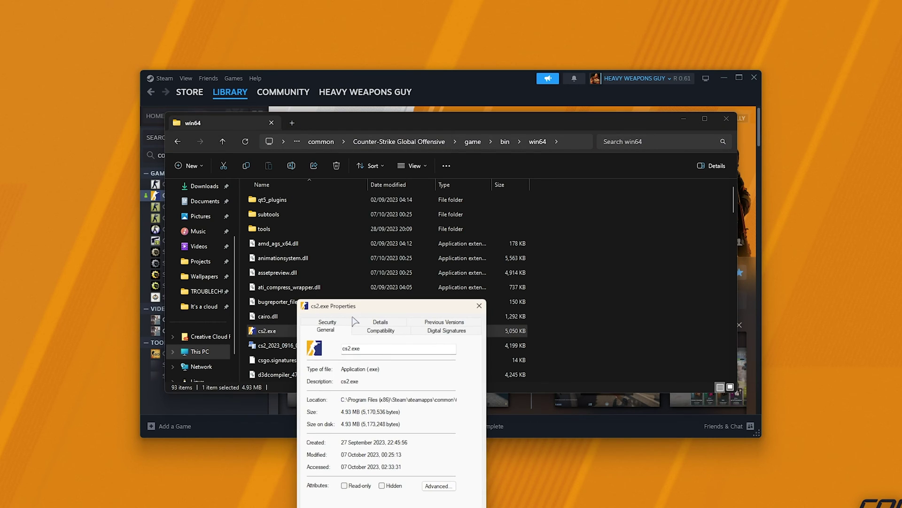
left_click(445, 152)
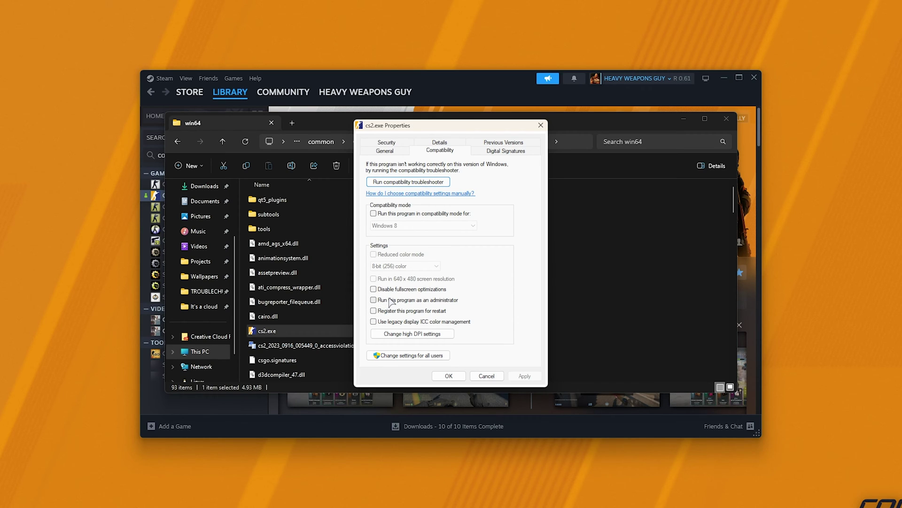
left_click(388, 301)
key("Return")
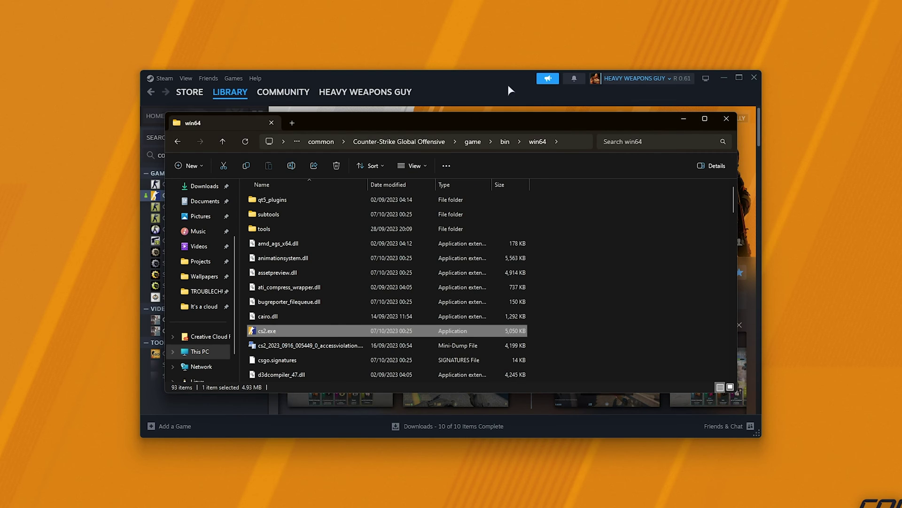
key("alt+F4")
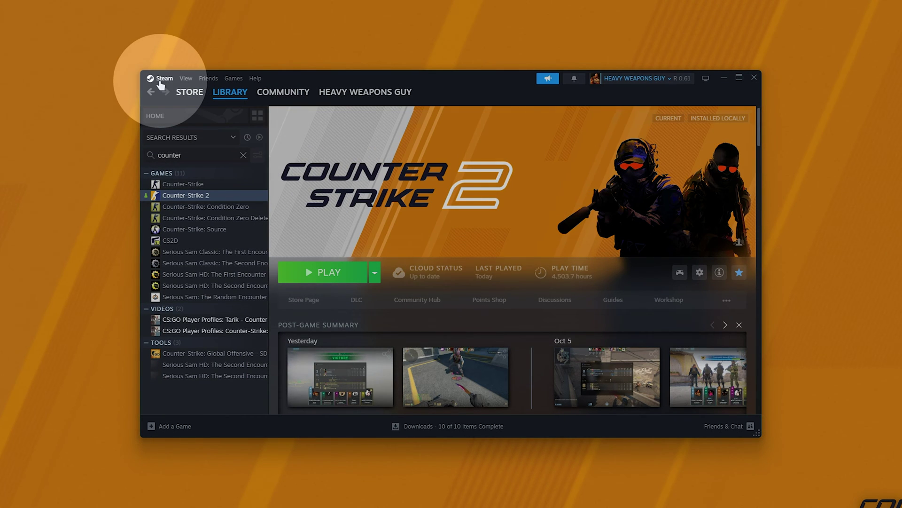
- Leave the Steam window and search Windows for the Steam application to bring up its launch options
left_click(160, 78)
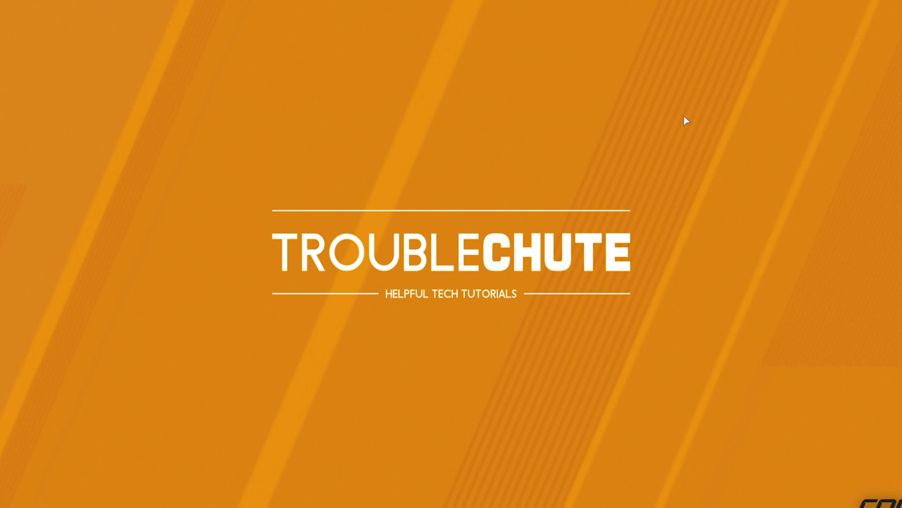
key("super")
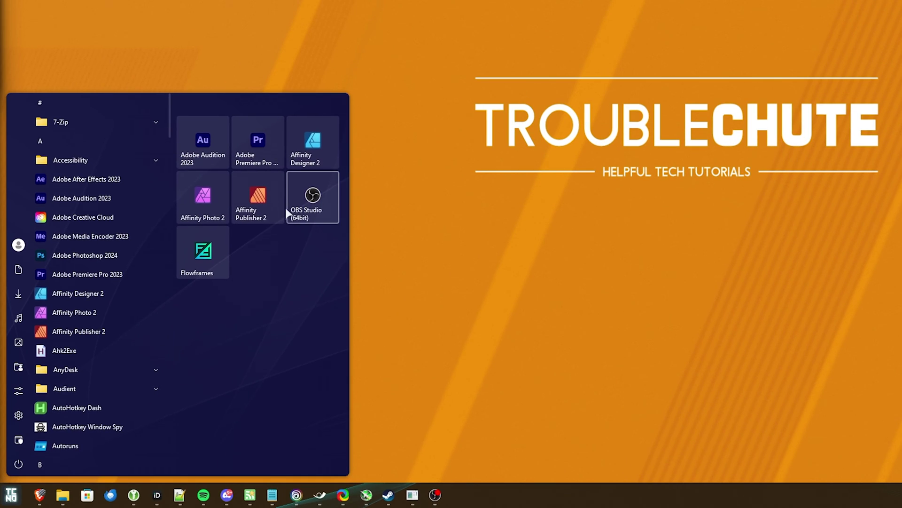
type("stea")
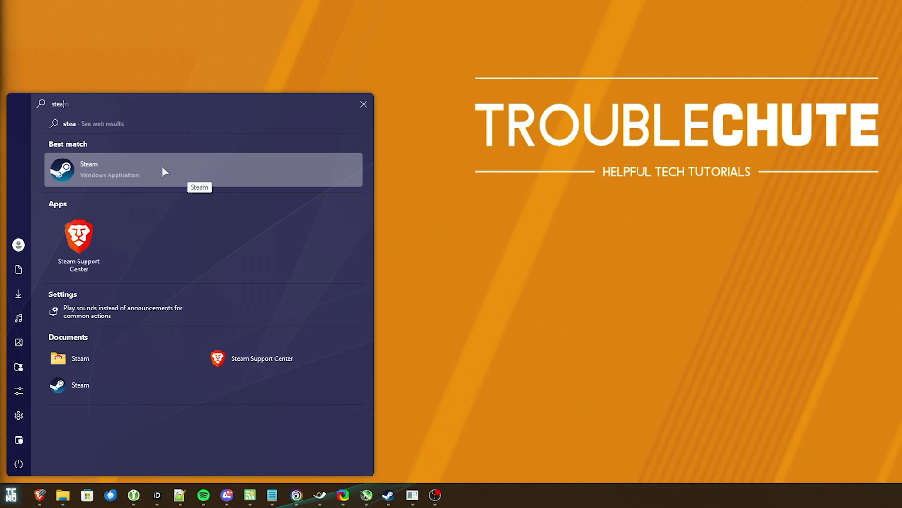
right_click(163, 168)
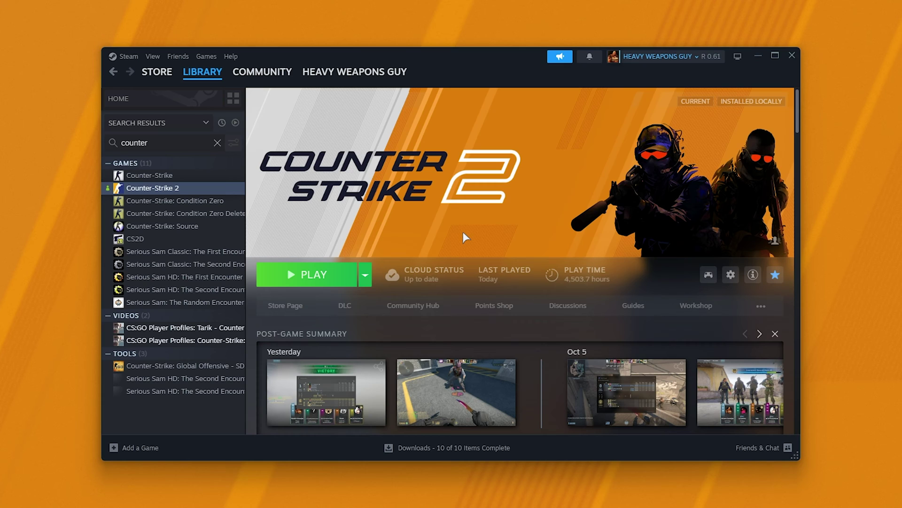
- Open Task Manager's detailed process list and locate steam.exe
key("ctrl+shift+Escape")
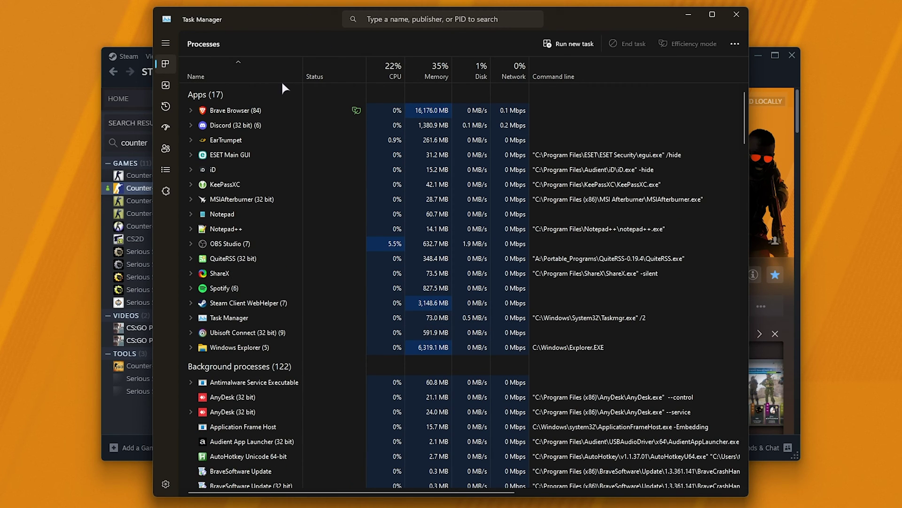
left_click(166, 170)
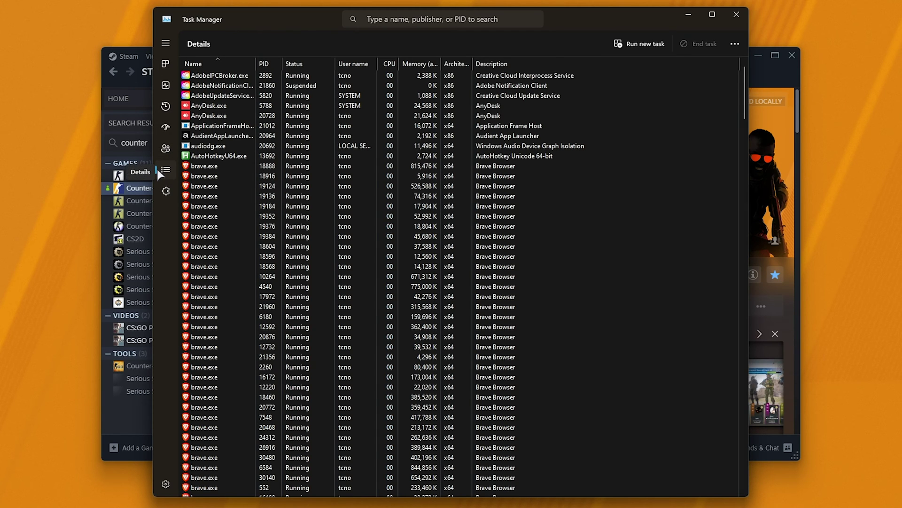
left_click(224, 207)
key("s")
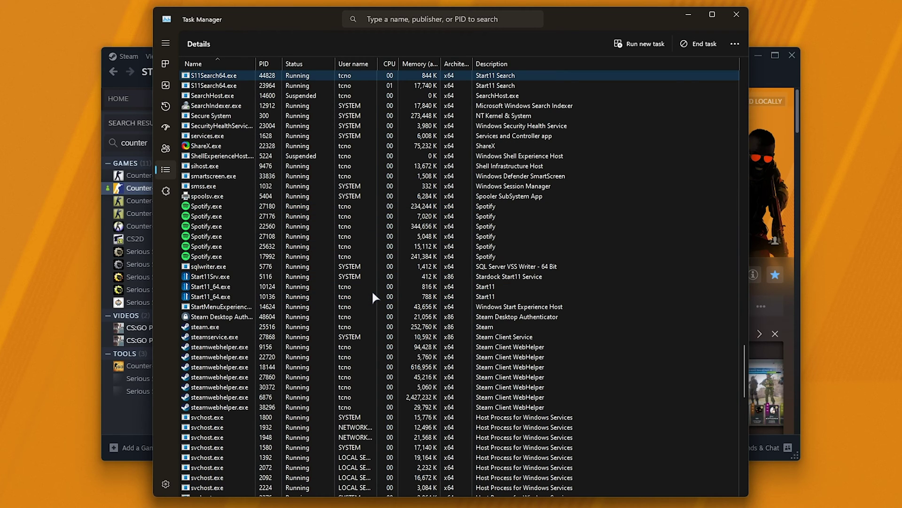
left_click(251, 328)
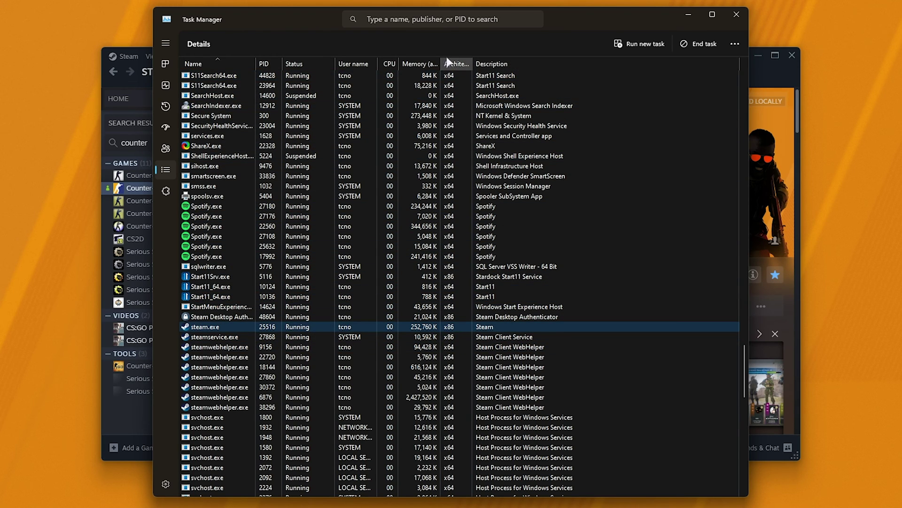
- Add the Elevated column to the detailed process list
right_click(514, 67)
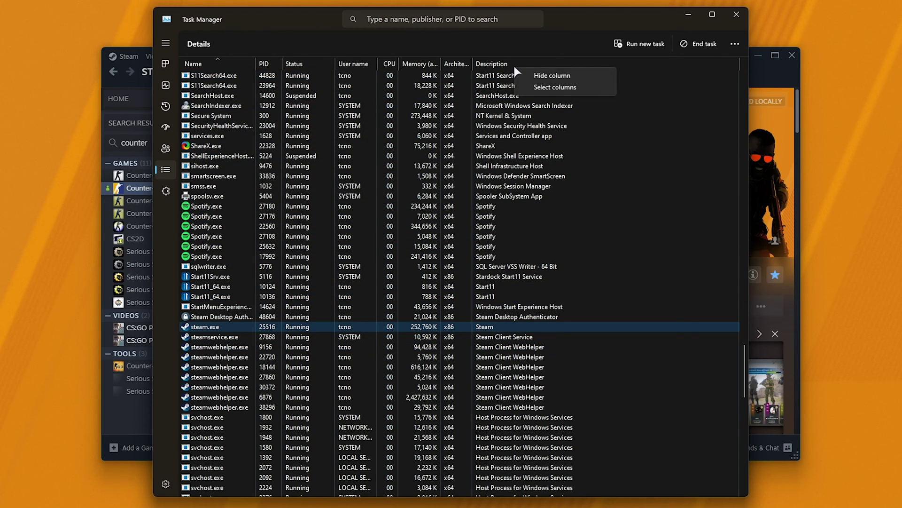
left_click(545, 84)
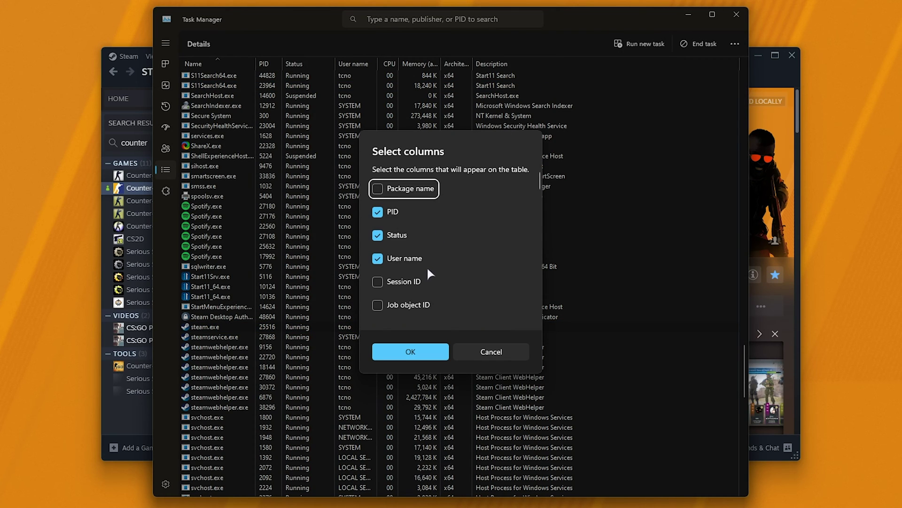
scroll(427, 266, "down", 10)
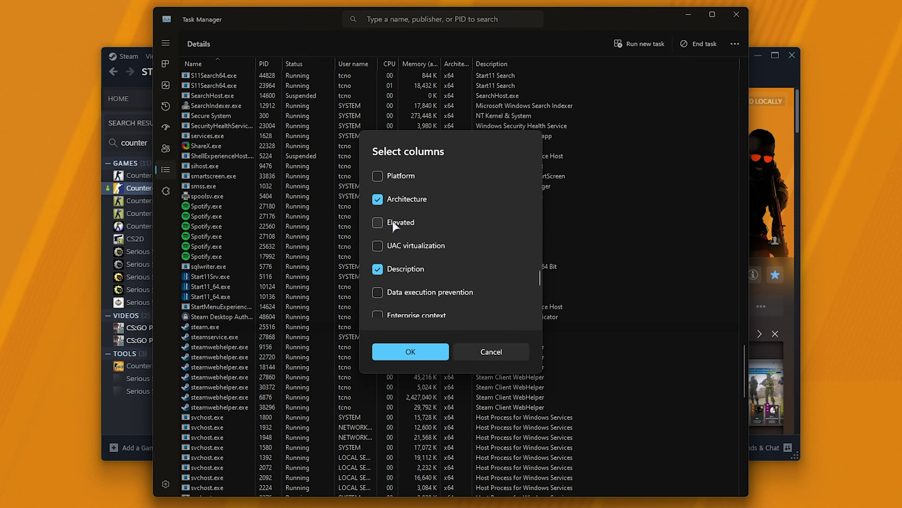
left_click(377, 222)
left_click(399, 354)
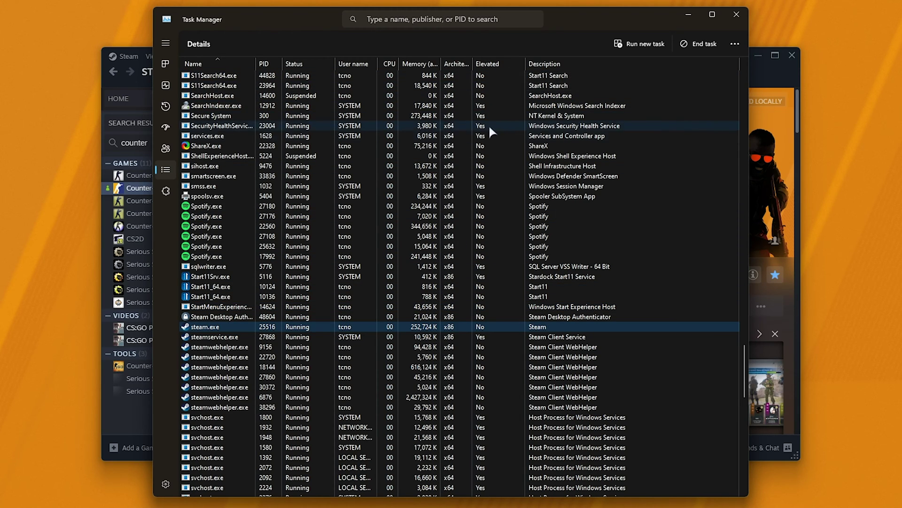
- Check whether steam.exe runs elevated, and minimise the Task Manager and Steam windows
left_click(481, 196)
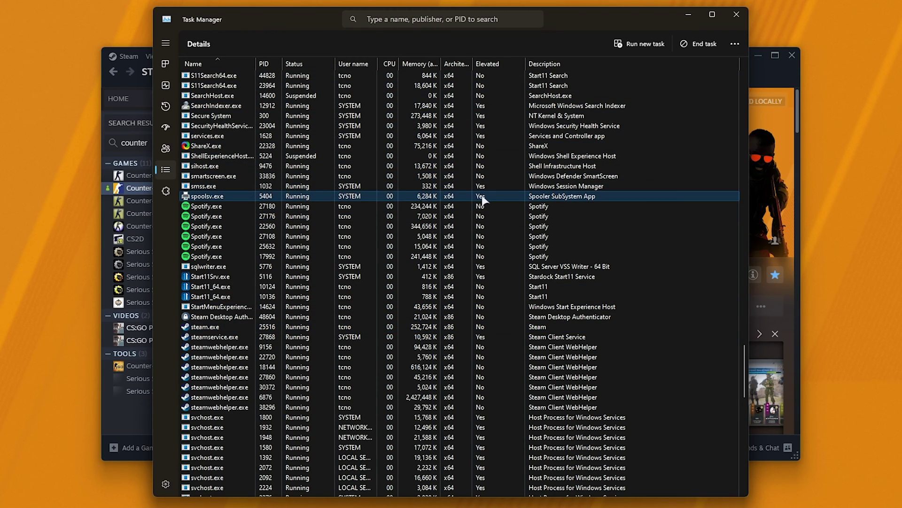
left_click(483, 348)
left_click(487, 327)
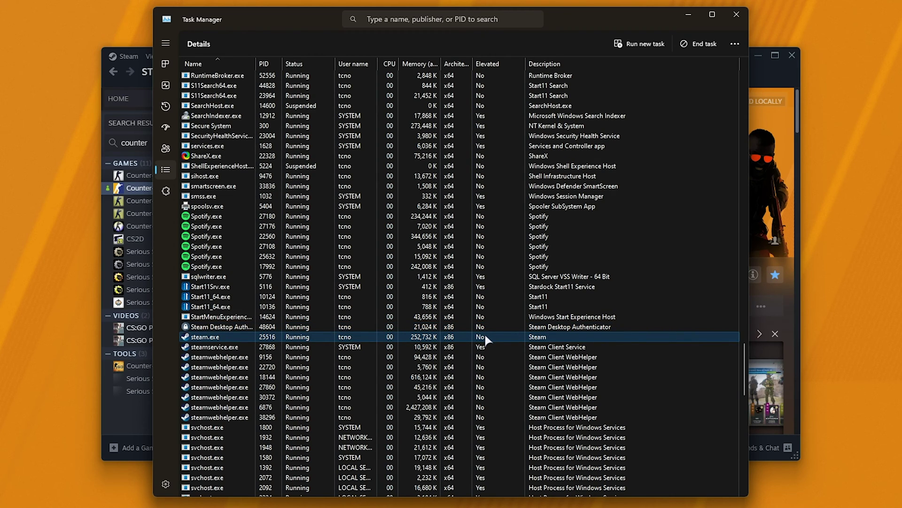
left_click_drag(524, 67, 507, 67)
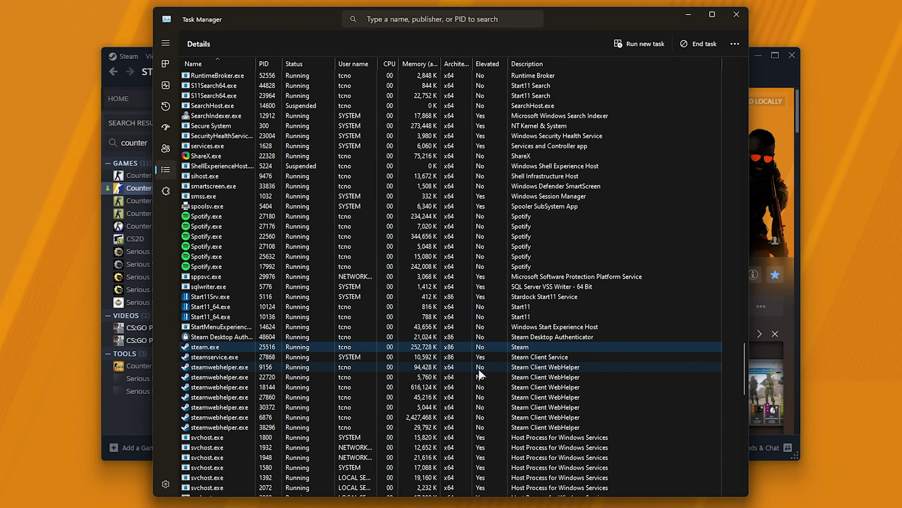
left_click(685, 12)
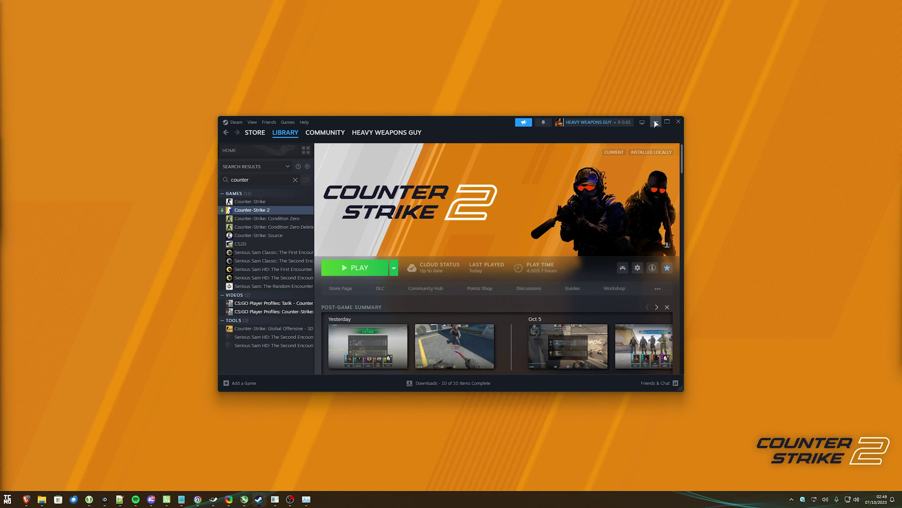
left_click(656, 123)
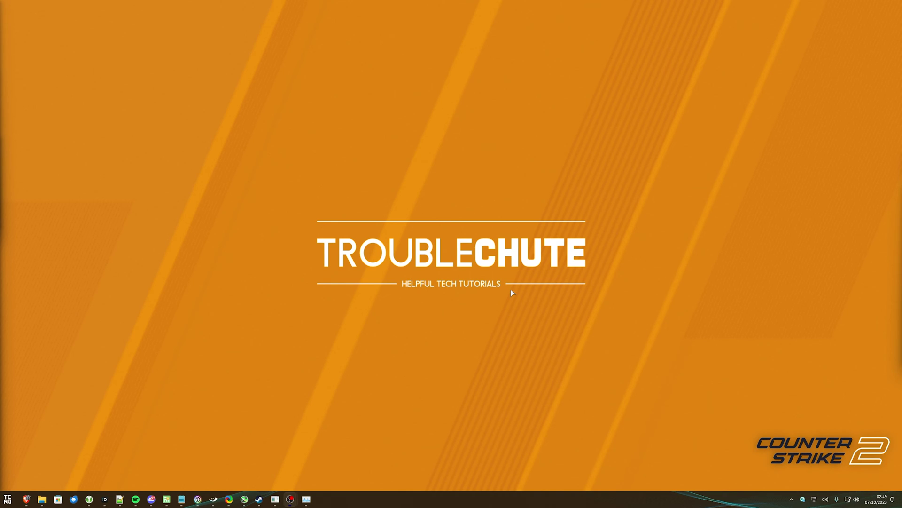
- Return to Steam, review the beta participation options in Counter-Strike 2's properties, and close the properties without choosing one
key("alt+Tab")
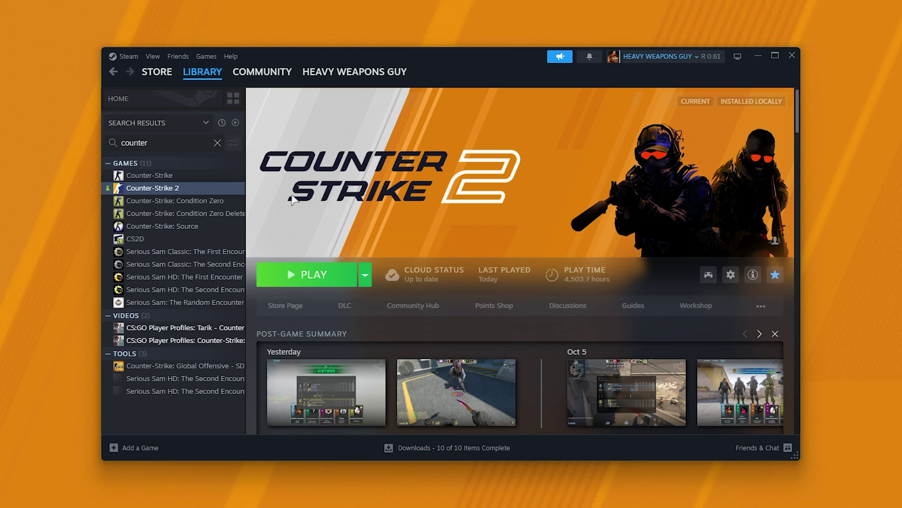
right_click(185, 187)
left_click(256, 288)
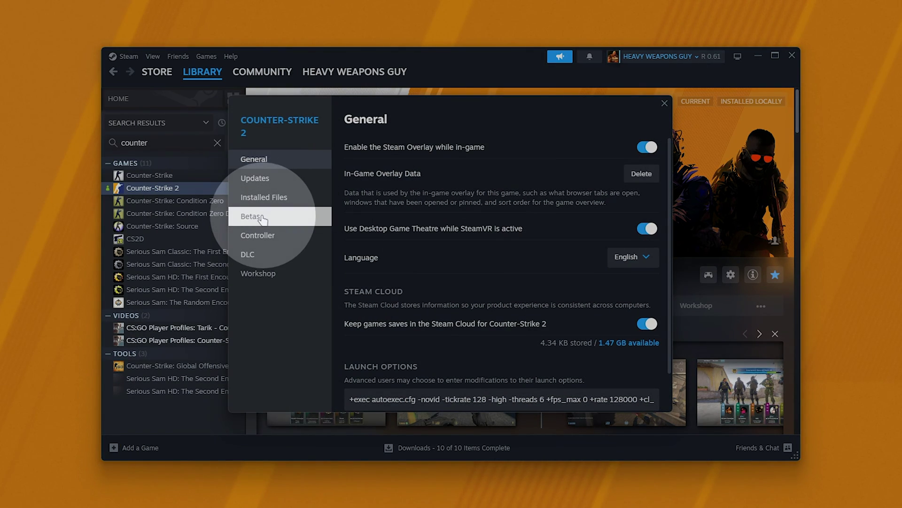
left_click(281, 217)
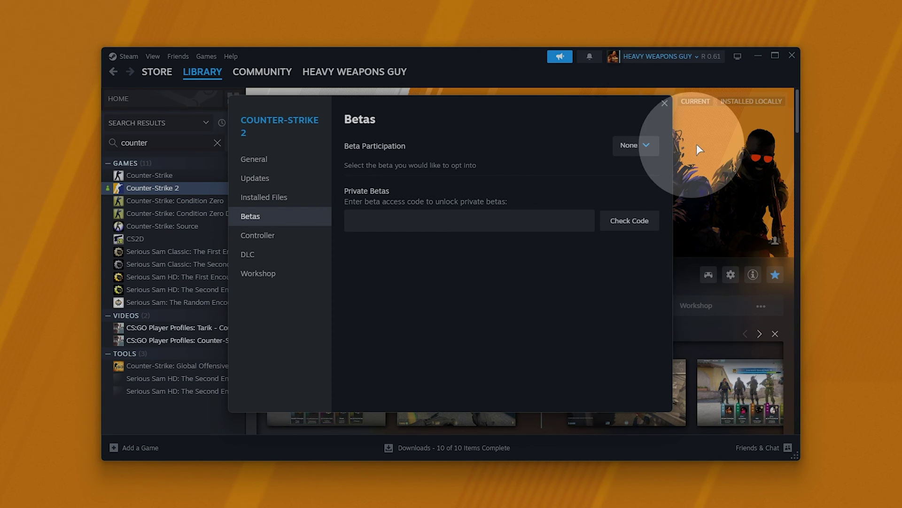
left_click(643, 146)
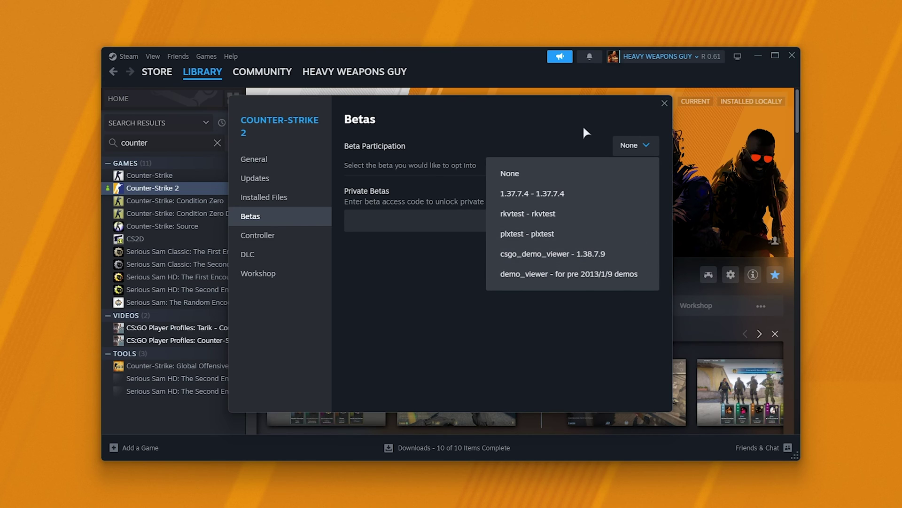
left_click(666, 104)
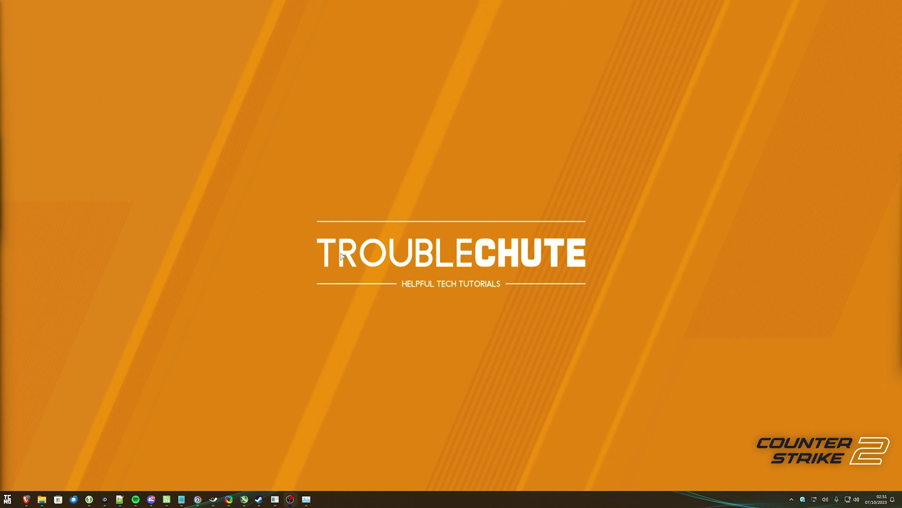
- Try adding -insecure at the start of Counter-Strike 2's launch options in Steam, and remove it again
left_click(259, 499)
right_click(272, 203)
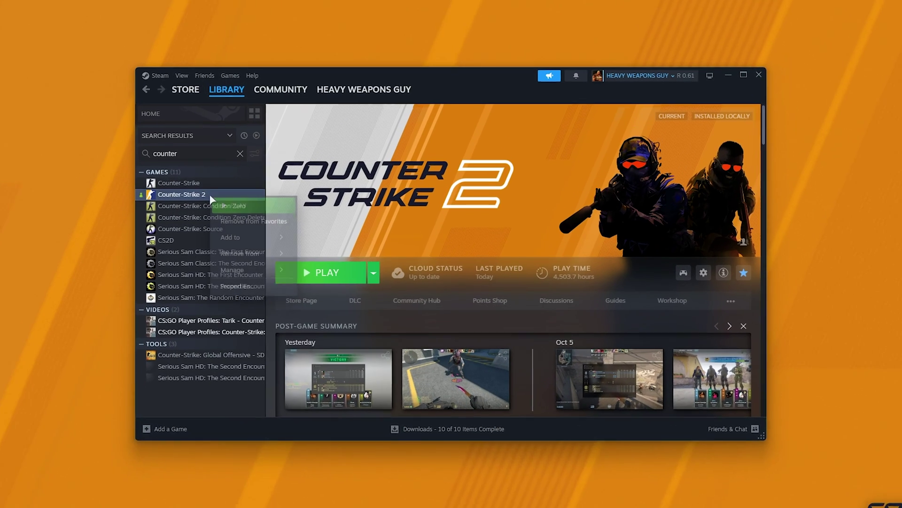
mouse_move(258, 267)
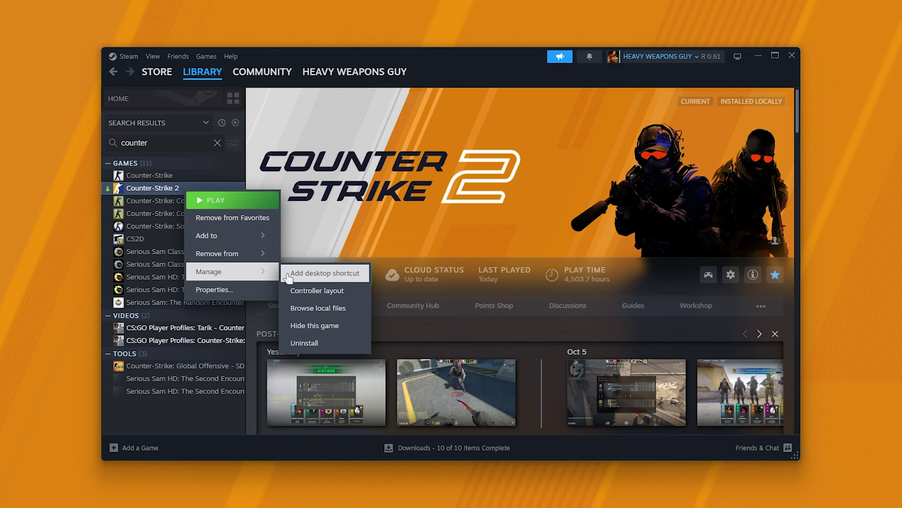
left_click(238, 289)
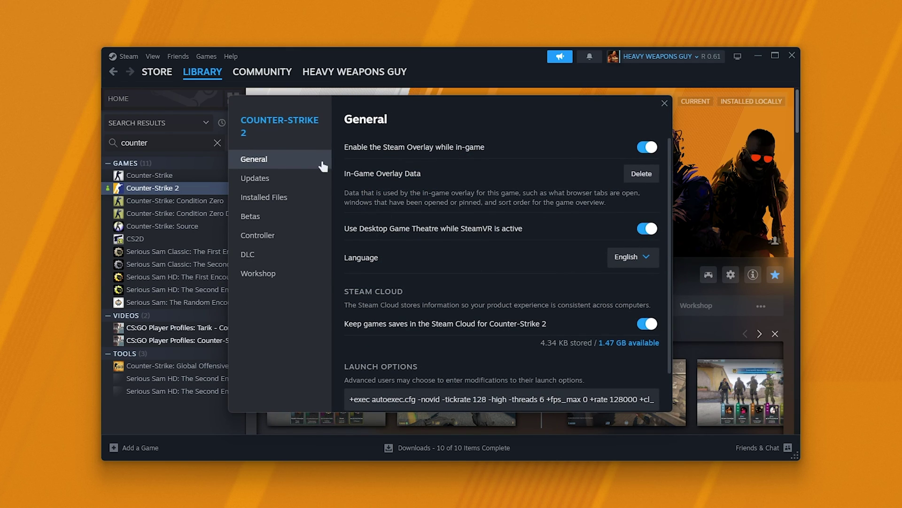
scroll(428, 315, "down", 2)
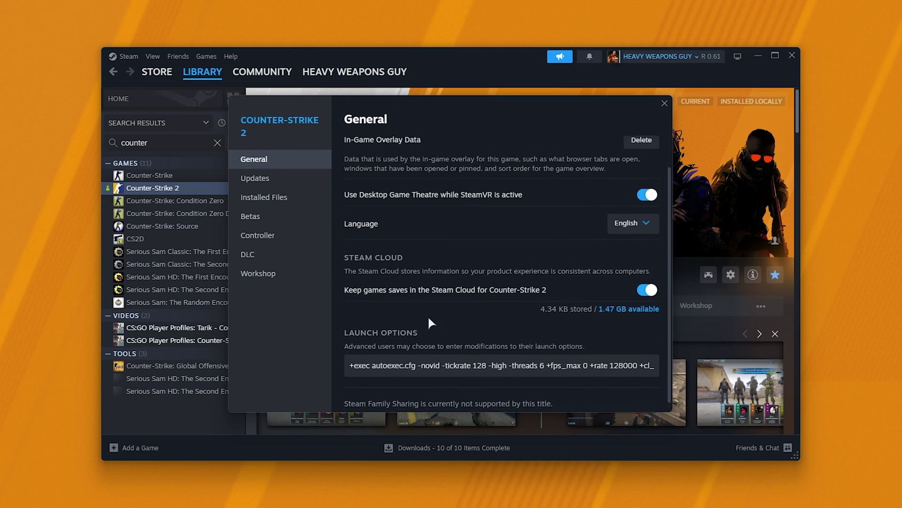
left_click(347, 358)
type("-insecure")
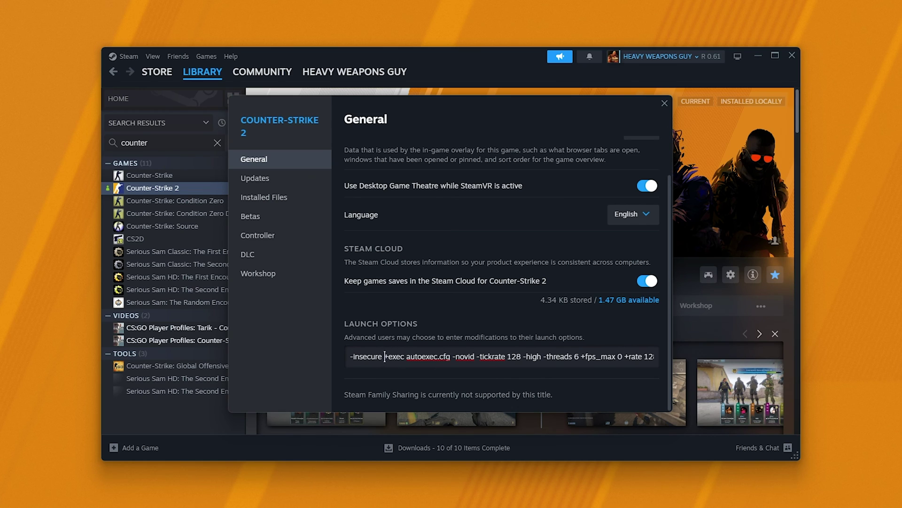
key("shift+Home")
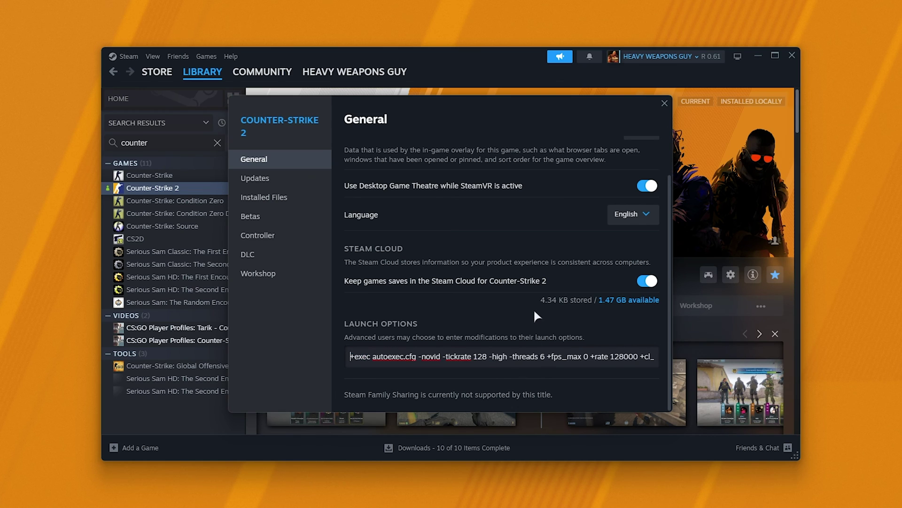
scroll(534, 308, "up", 1)
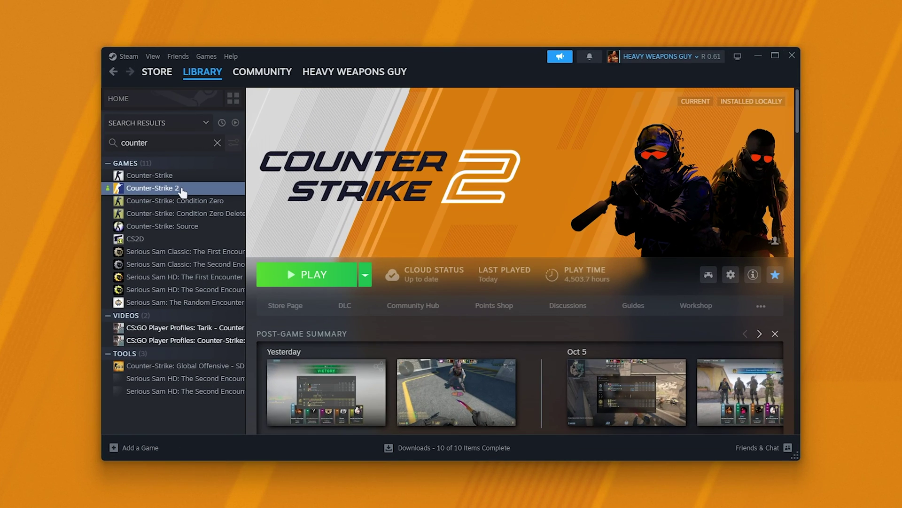
- Browse Counter-Strike 2's local files from Steam and open the game\bin\win64 folder
right_click(266, 208)
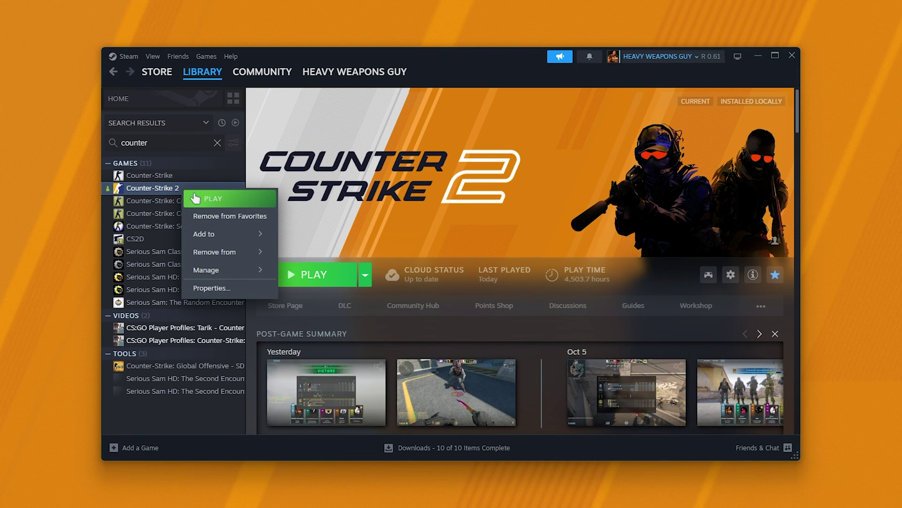
mouse_move(256, 277)
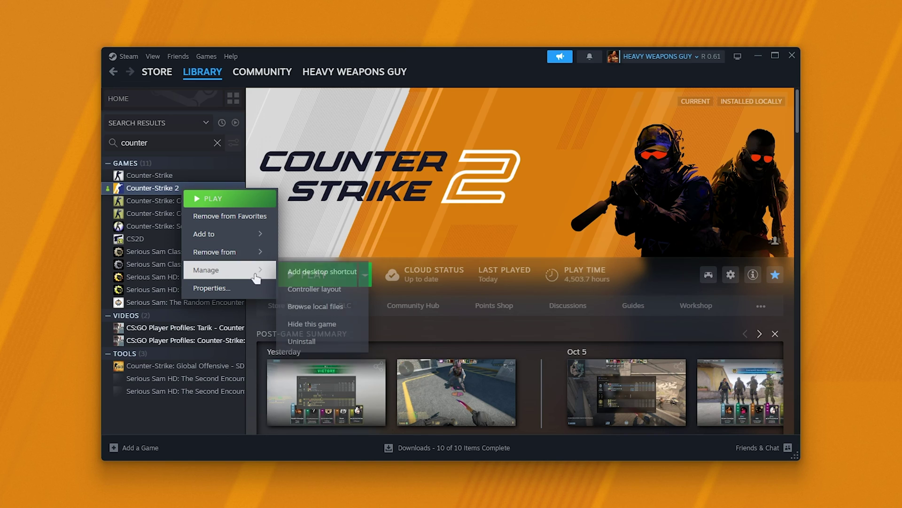
left_click(317, 305)
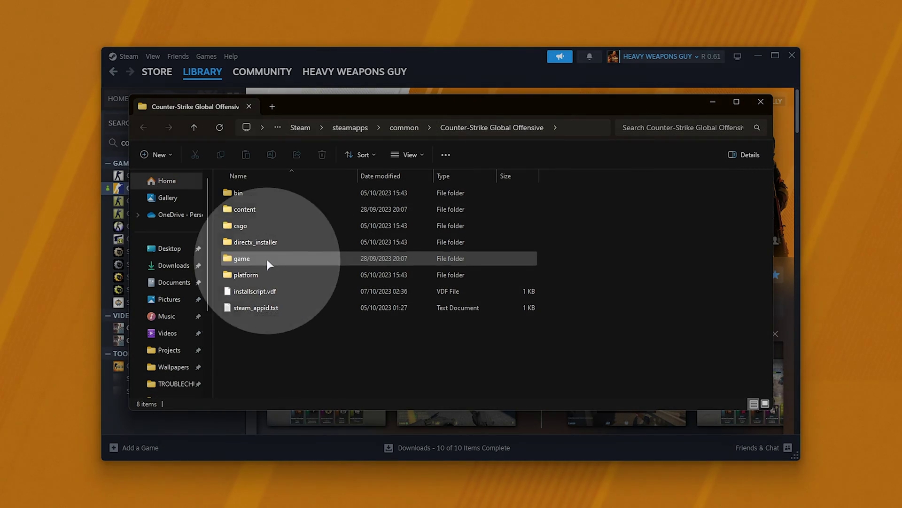
double_click(266, 258)
double_click(257, 208)
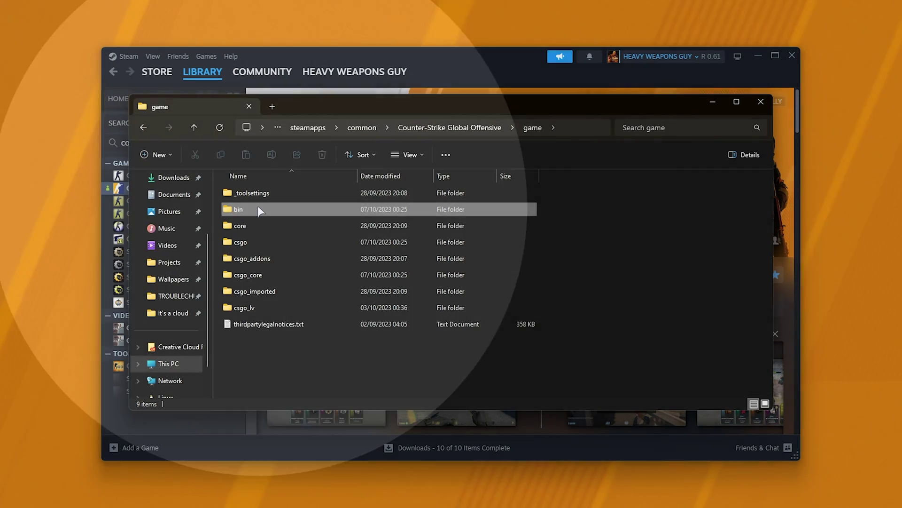
double_click(256, 194)
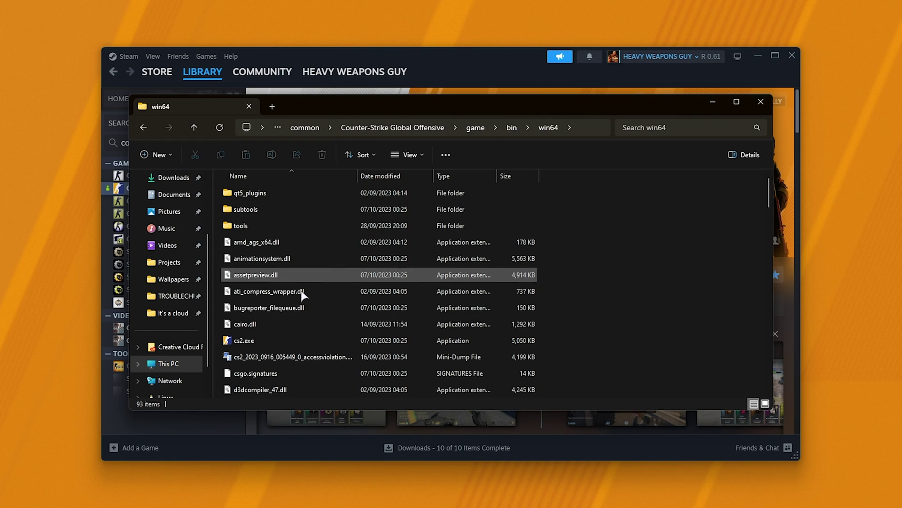
- Try deleting cs2.exe and csgo.signatures from the win64 folder, and undo the deletion
left_click(249, 340)
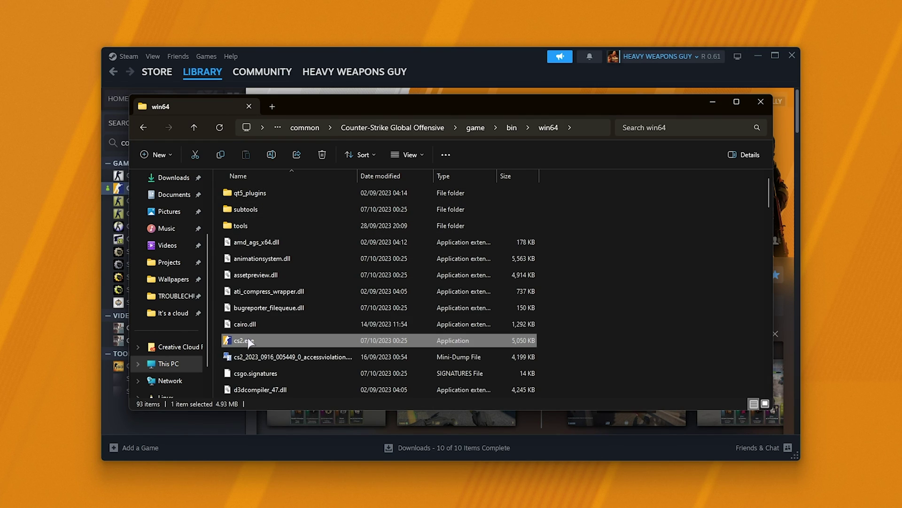
left_click(282, 378, "ctrl")
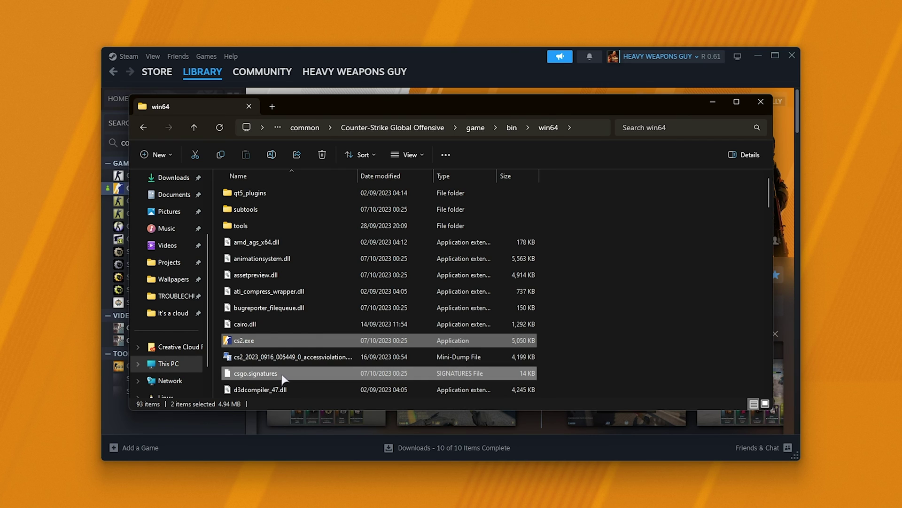
key("Delete")
key("ctrl+z")
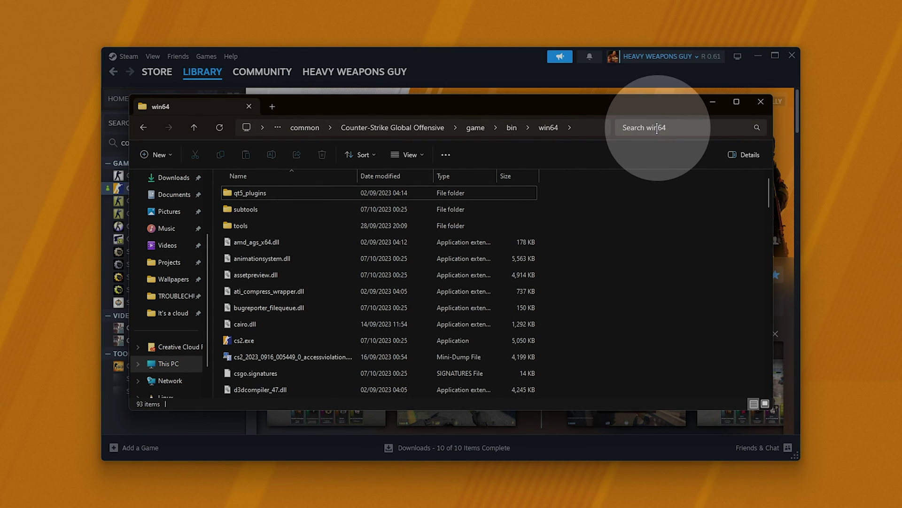
- Search the win64 folder for *.sign, select all the signature files found, and close the folder window
left_click(657, 128)
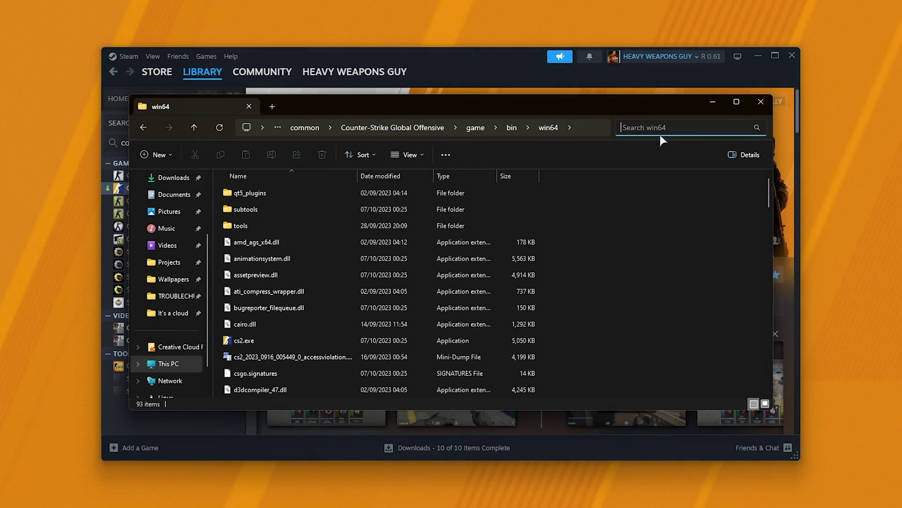
type("*.")
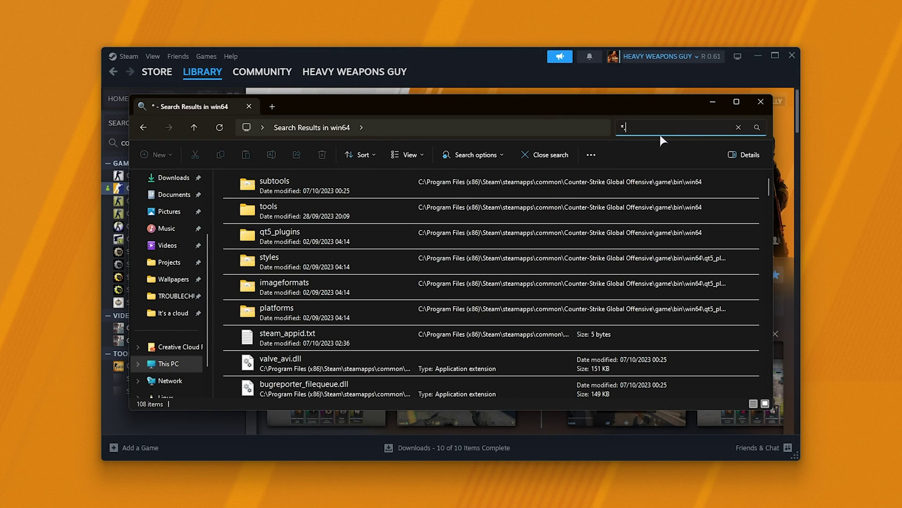
type("sign")
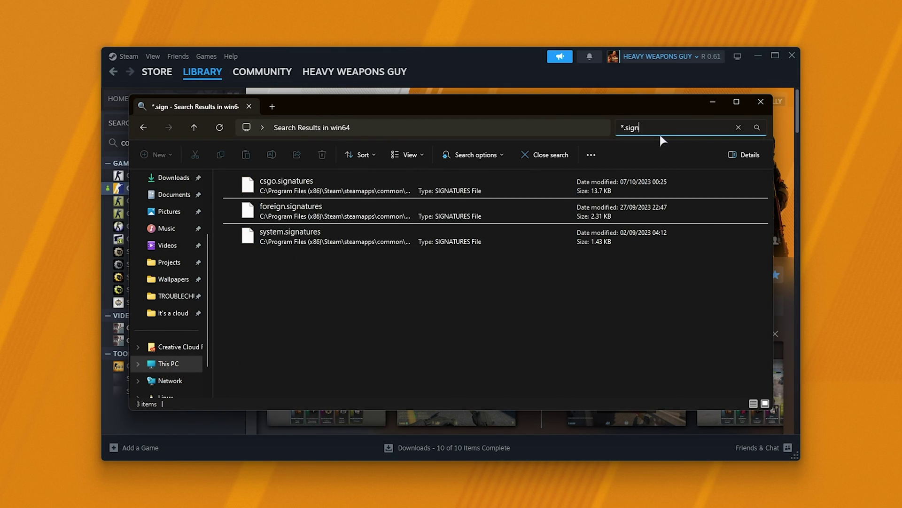
left_click_drag(317, 298, 311, 188)
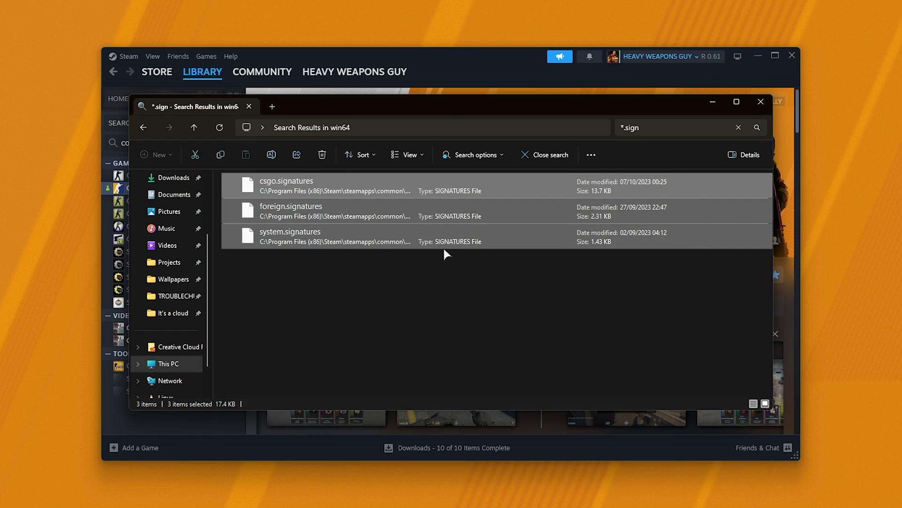
left_click(224, 125)
key("alt+F4")
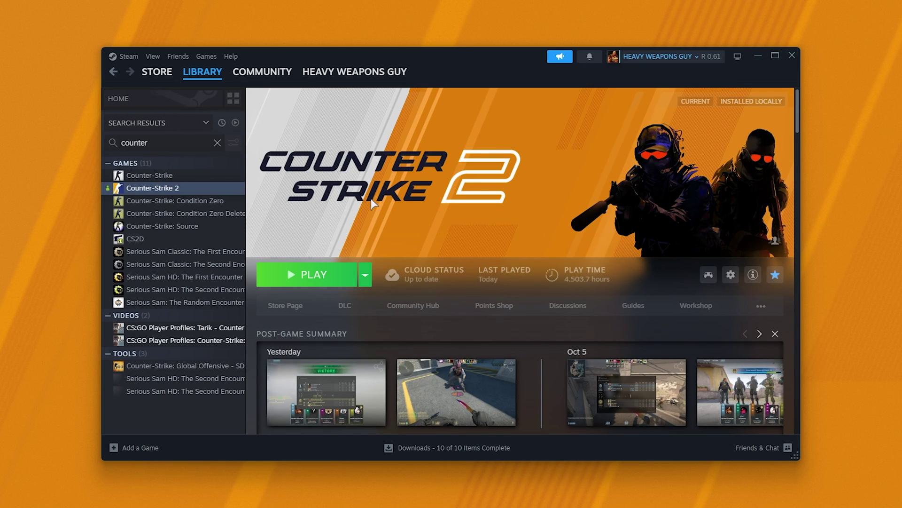
- Review the Installed Files options in Counter-Strike 2's properties, including file integrity verification, and close the properties
right_click(180, 188)
left_click(211, 287)
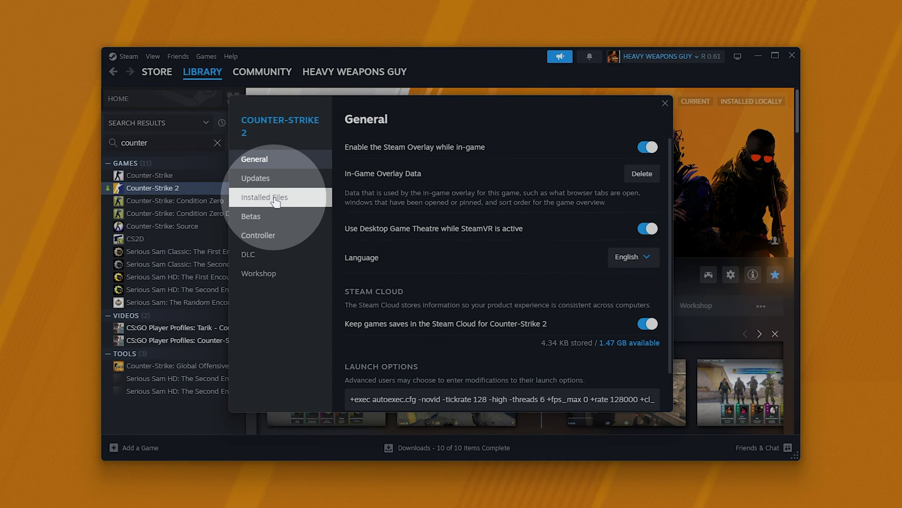
left_click(275, 198)
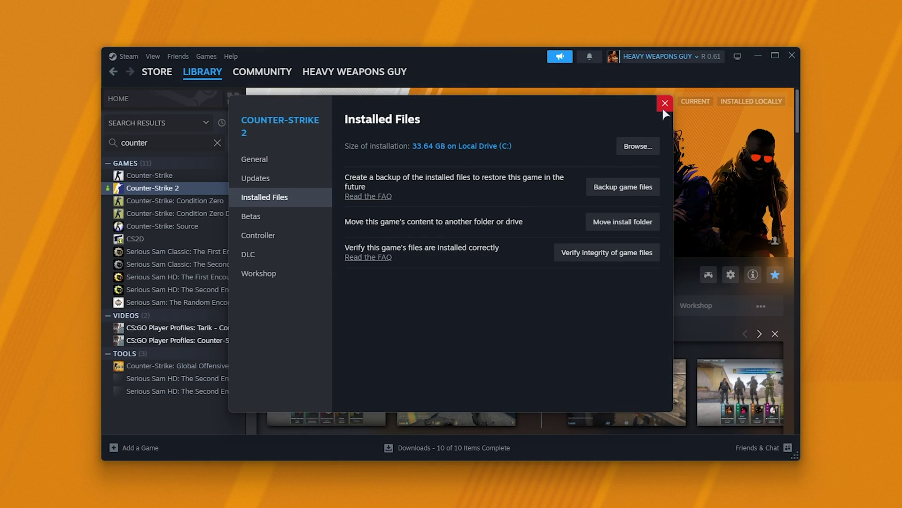
left_click(664, 106)
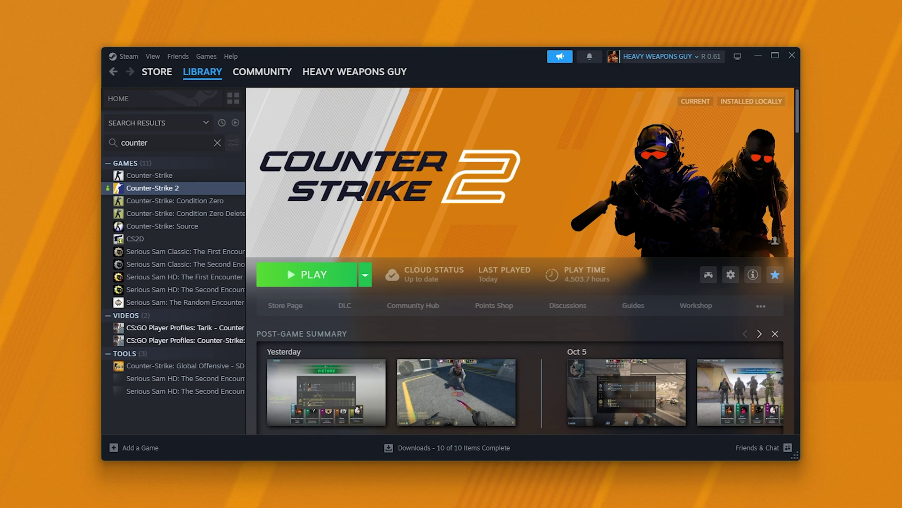